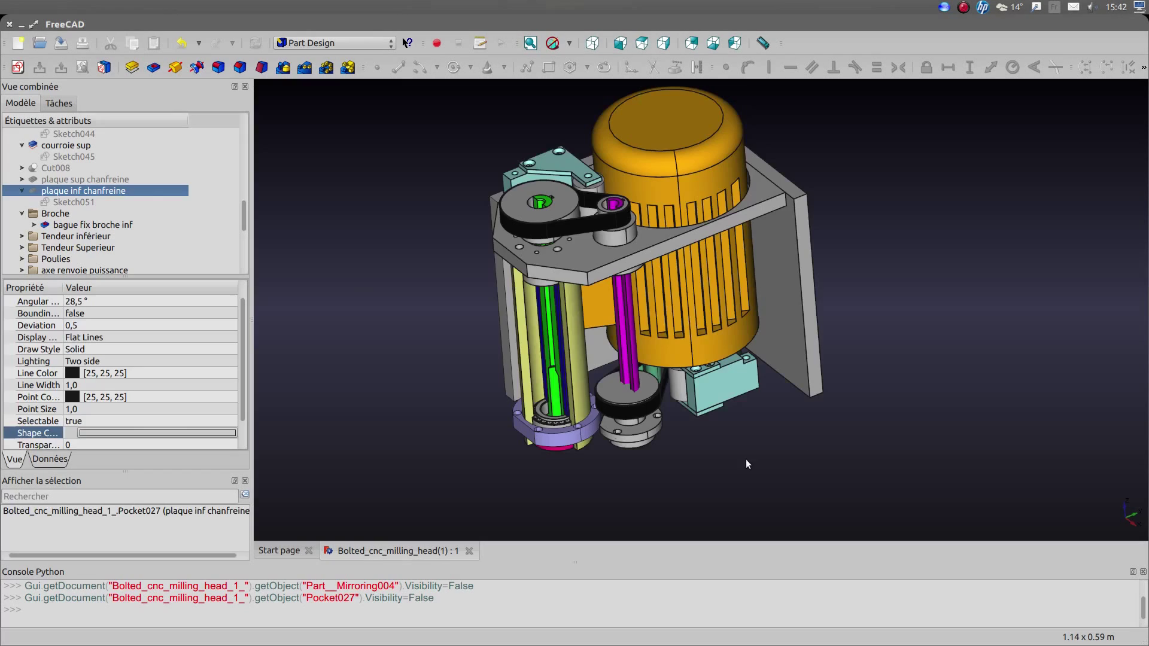
Bring the Firefox browser up over the FreeCAD milling-head assembly
mouse_move(586, 638)
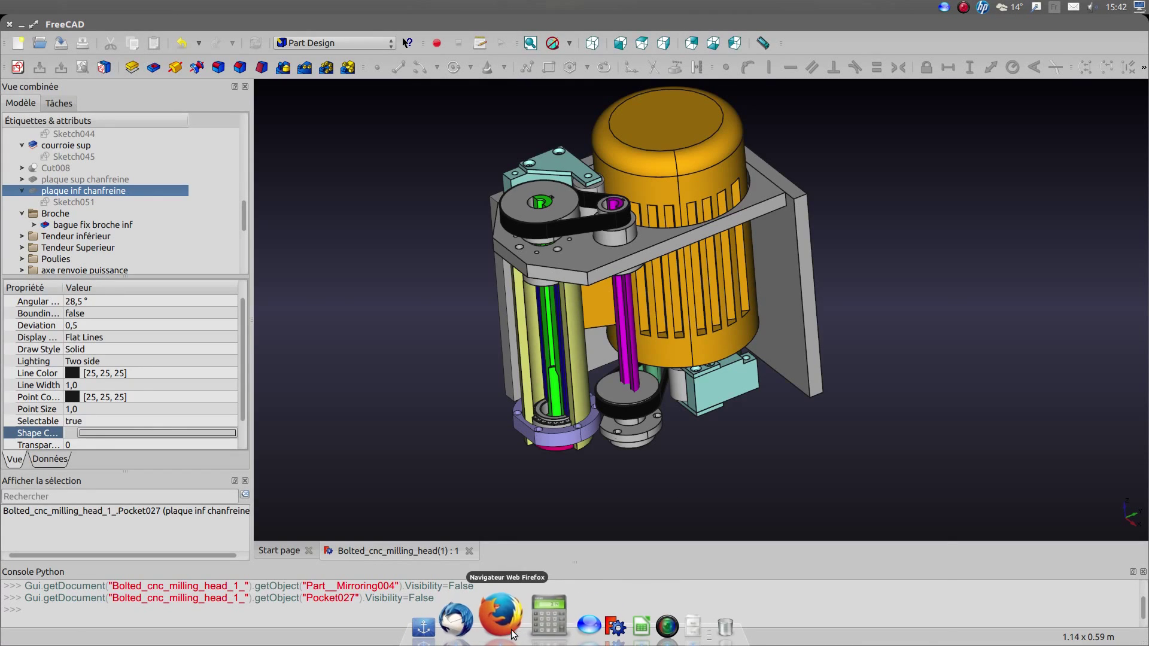
left_click(501, 616)
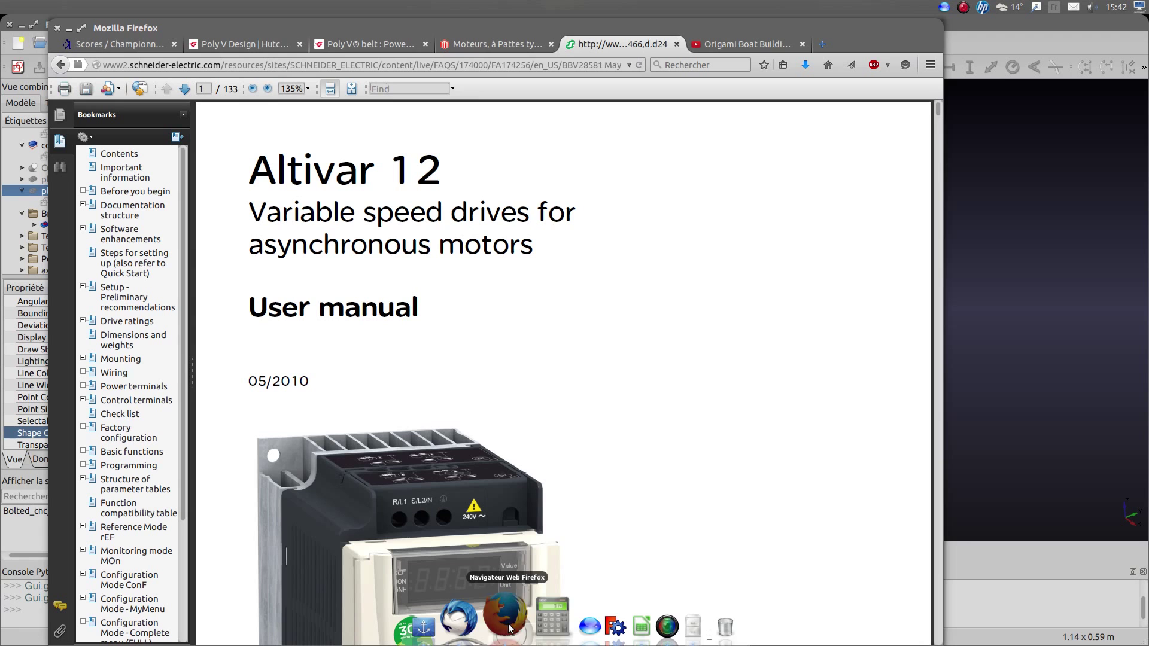
On the Poly V belt product page, enlarge the flat, V and Poly V belt compactness comparison
left_click(273, 50)
left_click(341, 48)
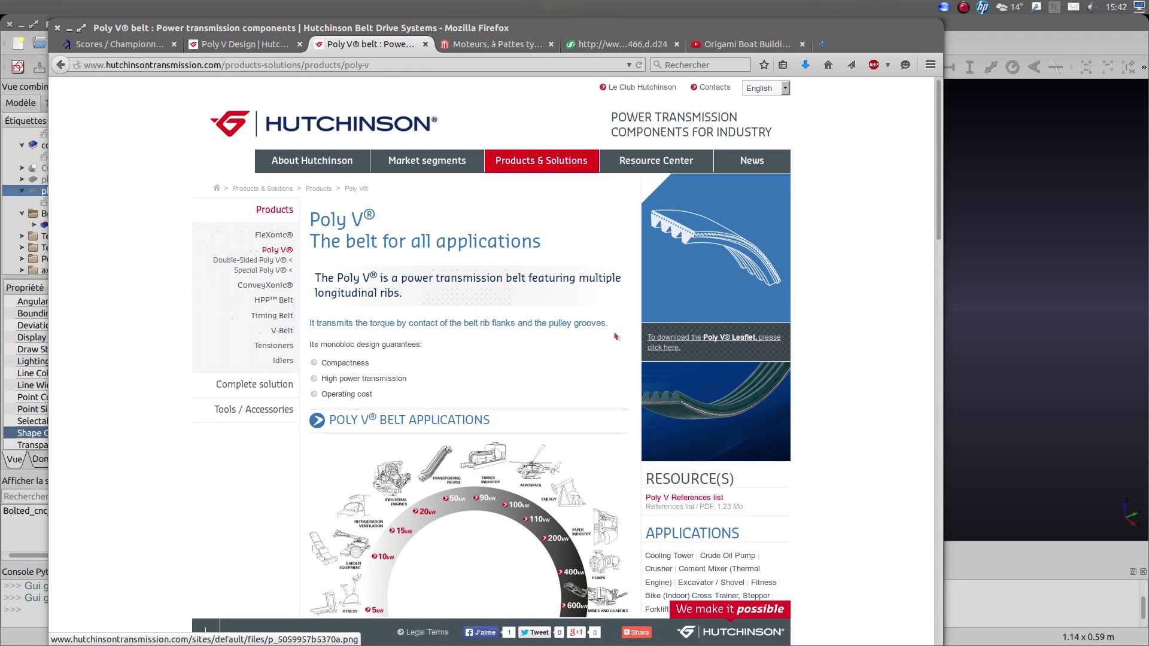
scroll(617, 336, "down", 5)
scroll(596, 337, "down", 5)
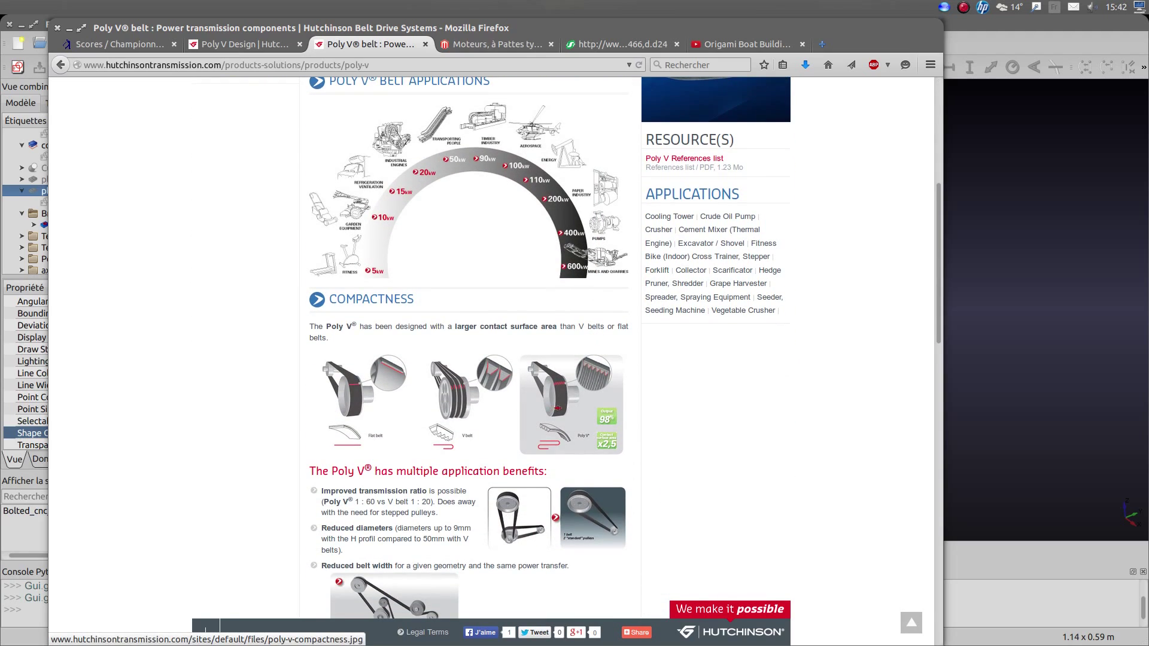
left_click(557, 408)
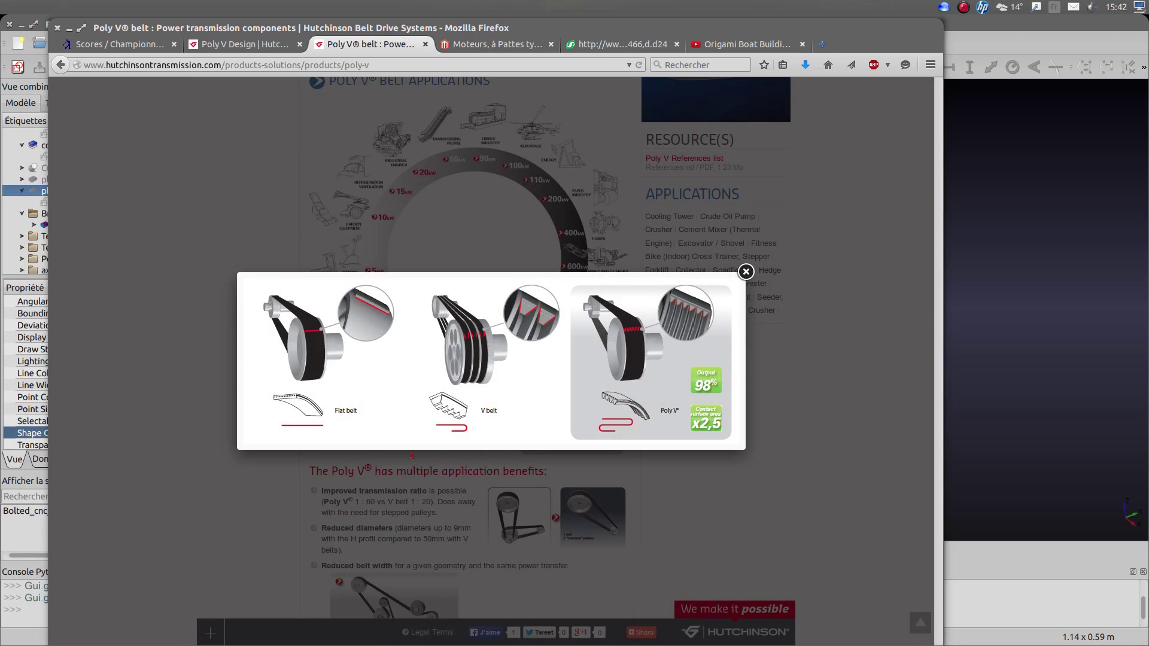
mouse_move(310, 425)
mouse_move(727, 336)
left_click(746, 271)
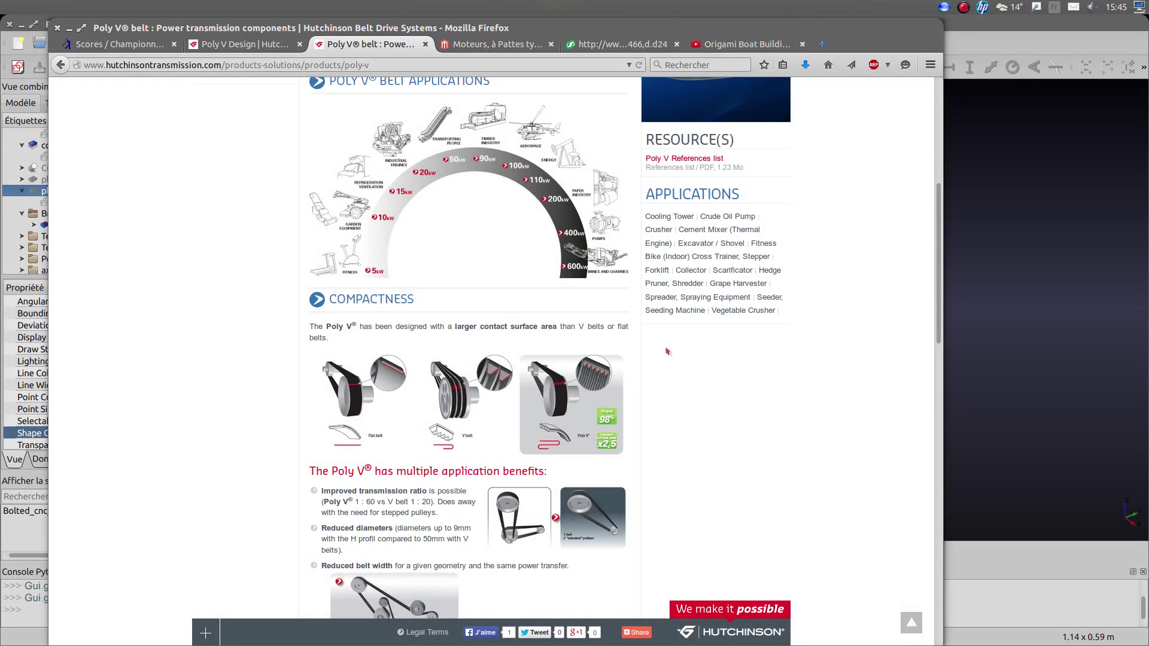
Enlarge the serpentine belt layout illustration, then close it again
scroll(666, 352, "down", 3)
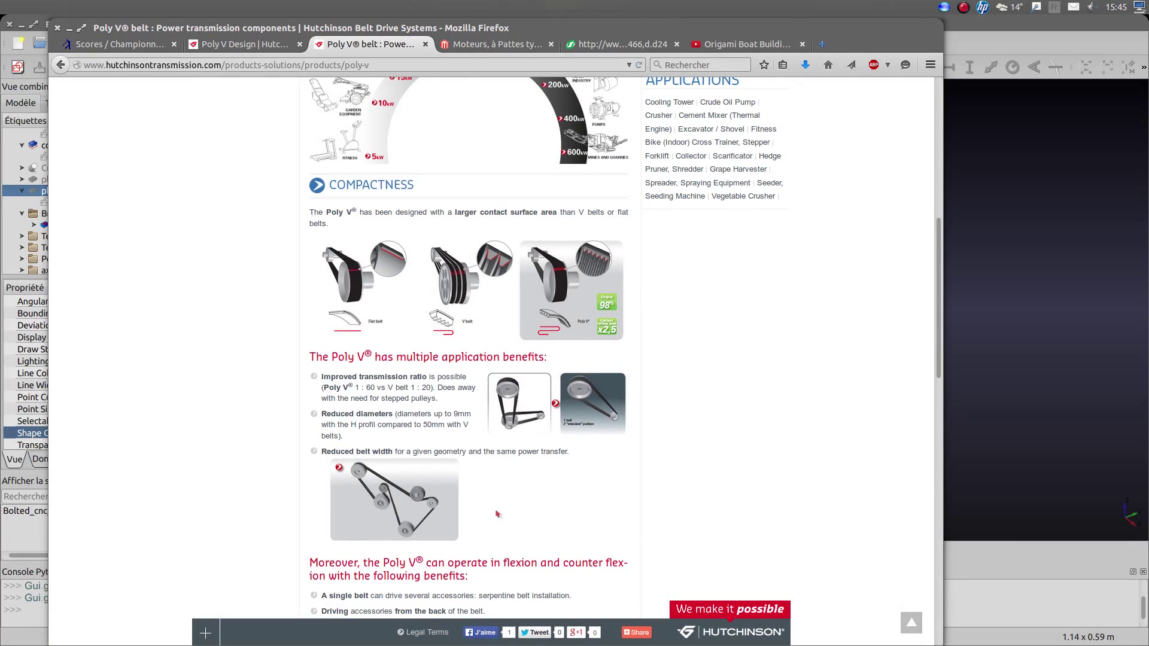
scroll(501, 516, "down", 2)
left_click(414, 428)
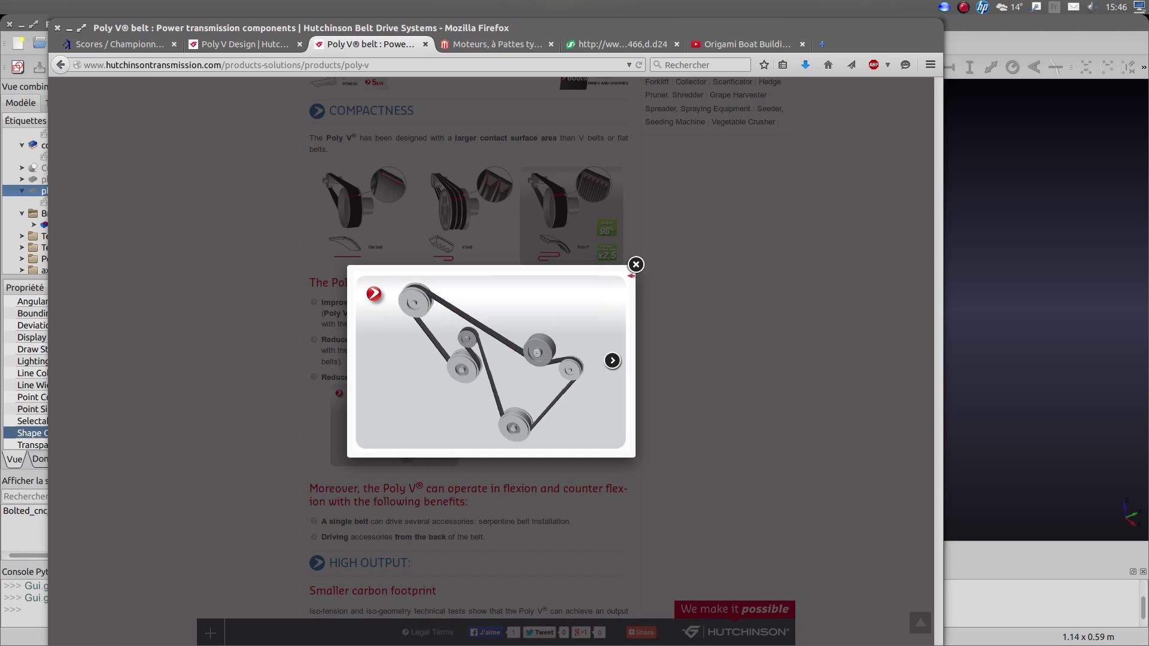
left_click(635, 264)
On the Poly V Design tab, reach the 6 PK 805 belt result with 50 and 80 mm pulleys
left_click(272, 47)
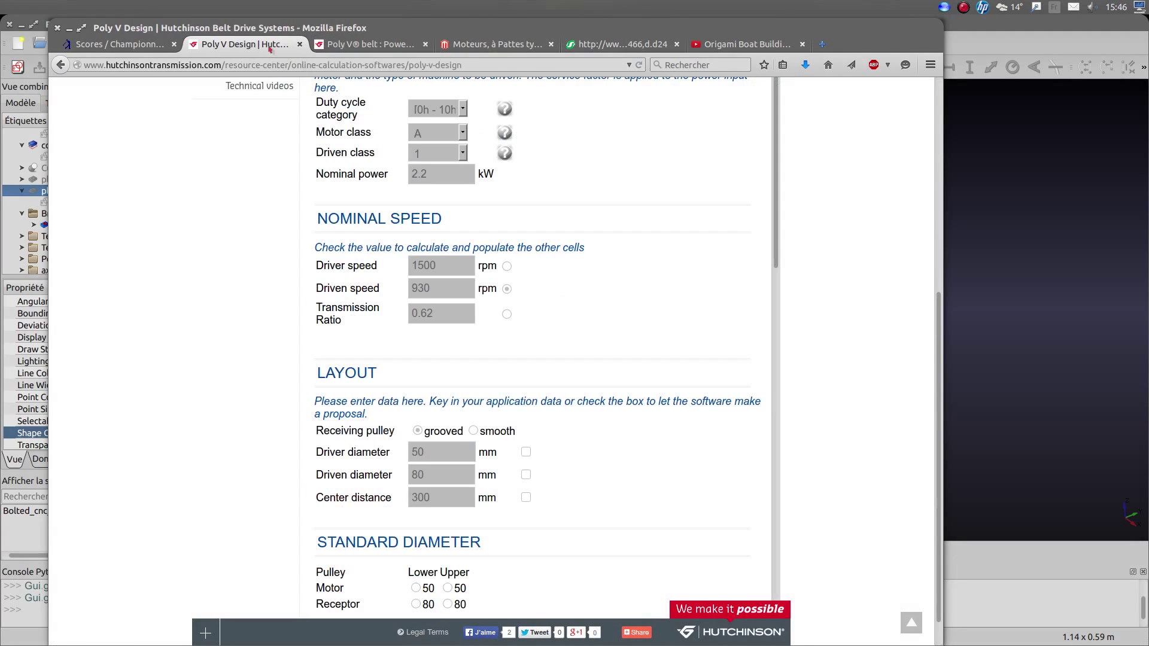
scroll(508, 319, "up", 6)
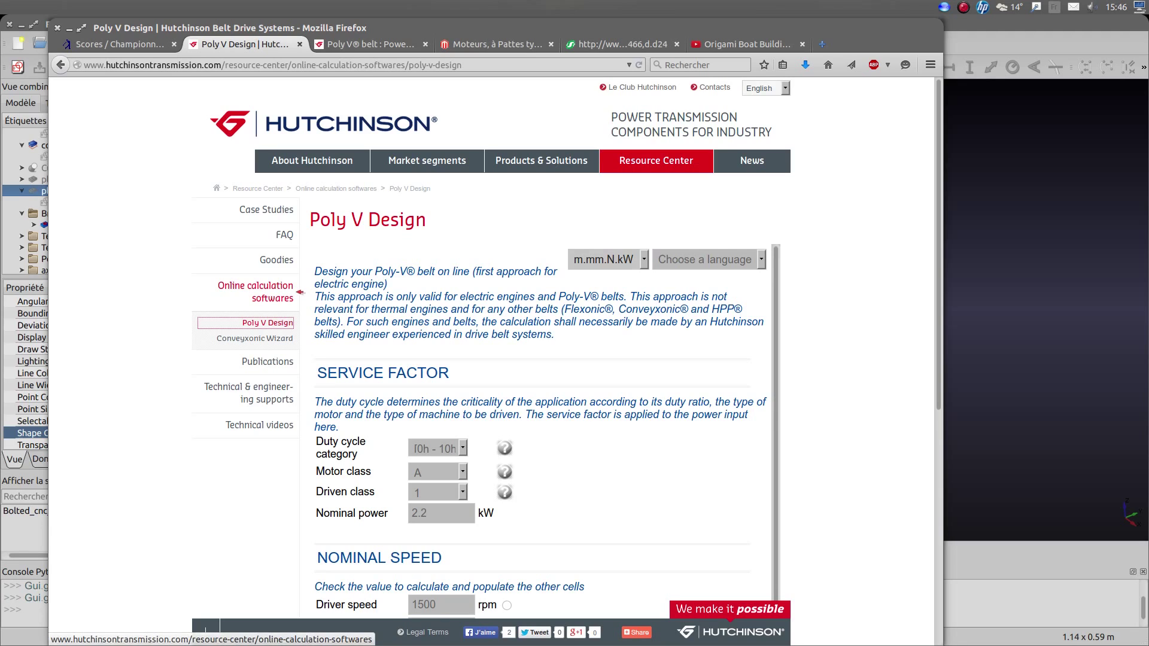
scroll(545, 347, "down", 2)
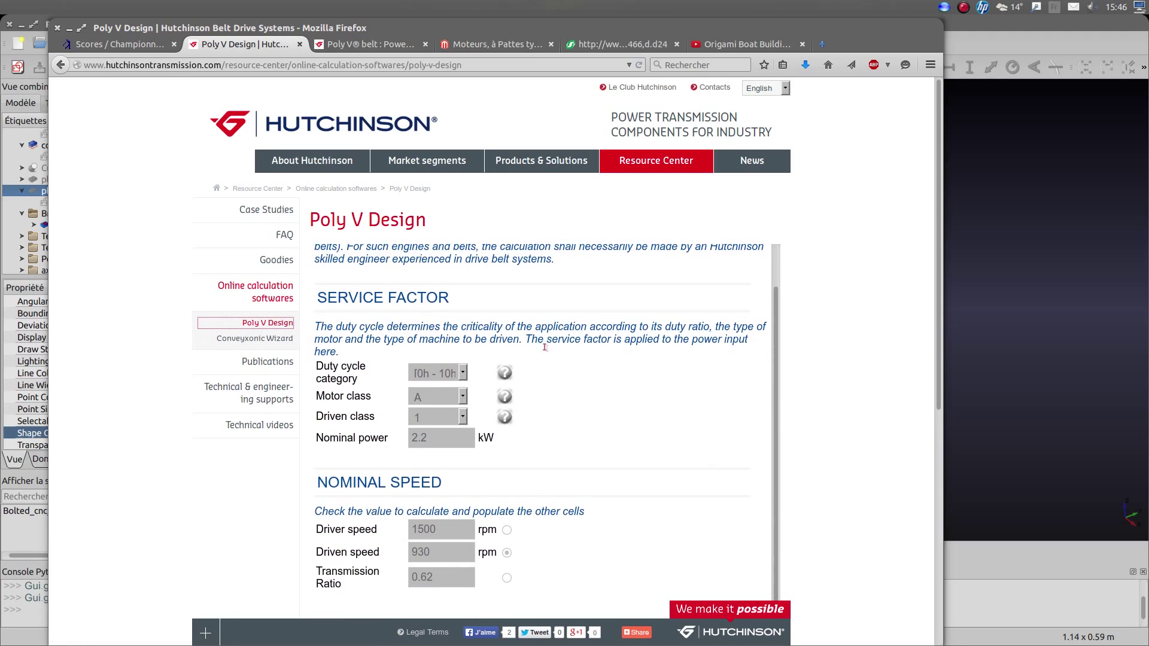
scroll(544, 347, "down", 1)
scroll(557, 359, "up", 1)
scroll(432, 396, "down", 4)
scroll(432, 397, "down", 3)
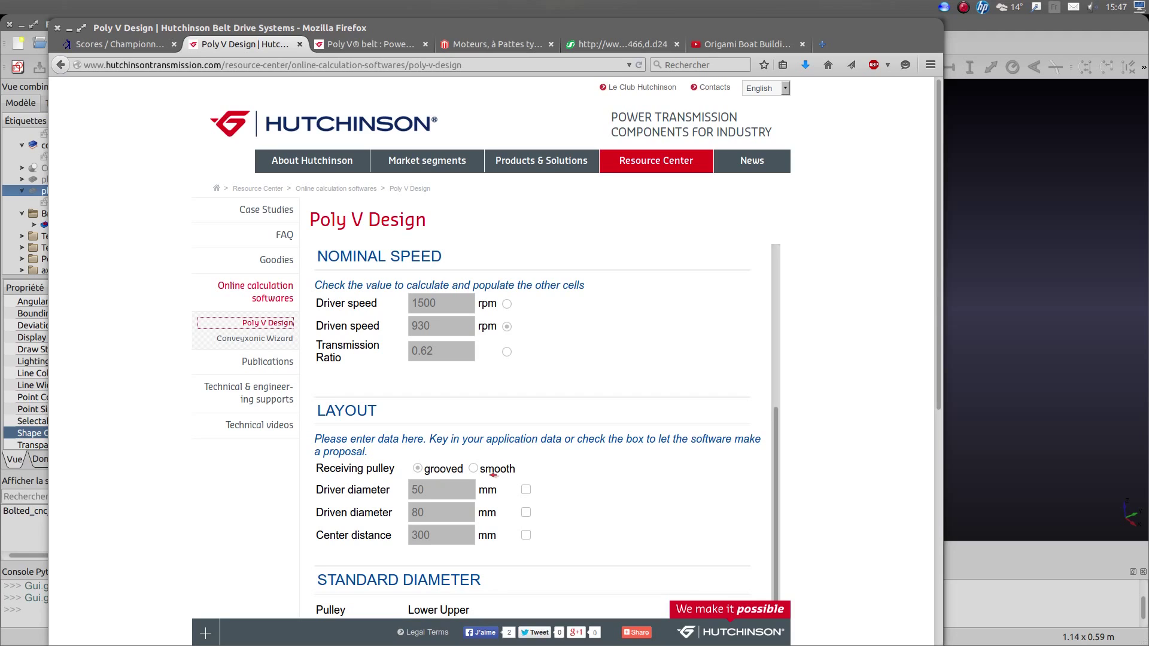
scroll(492, 475, "down", 4)
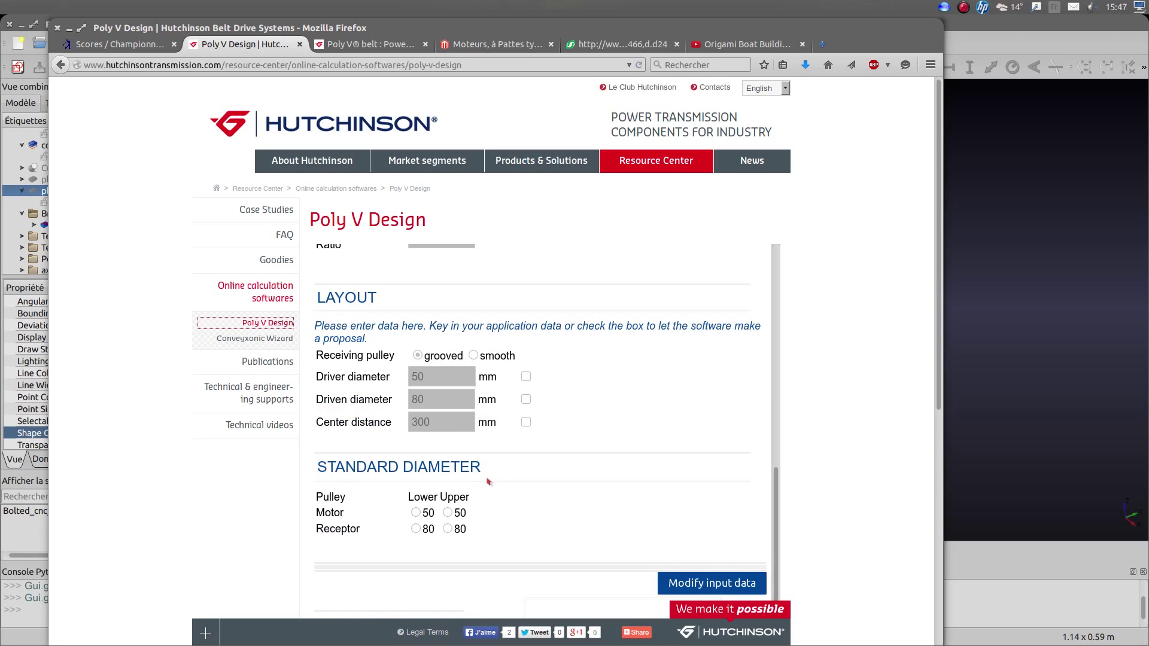
scroll(487, 481, "down", 8)
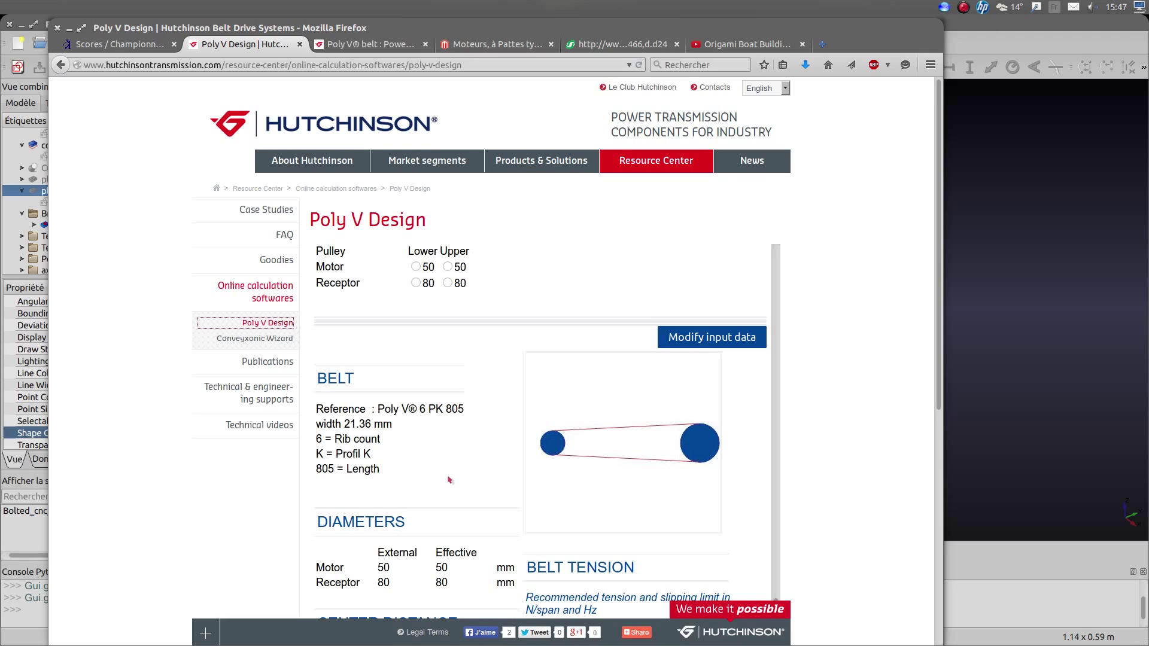
Review the 513.8 N/span tension and dynamic results down to the static shaft reactions
scroll(441, 458, "down", 1)
scroll(437, 442, "down", 1)
scroll(424, 413, "down", 1)
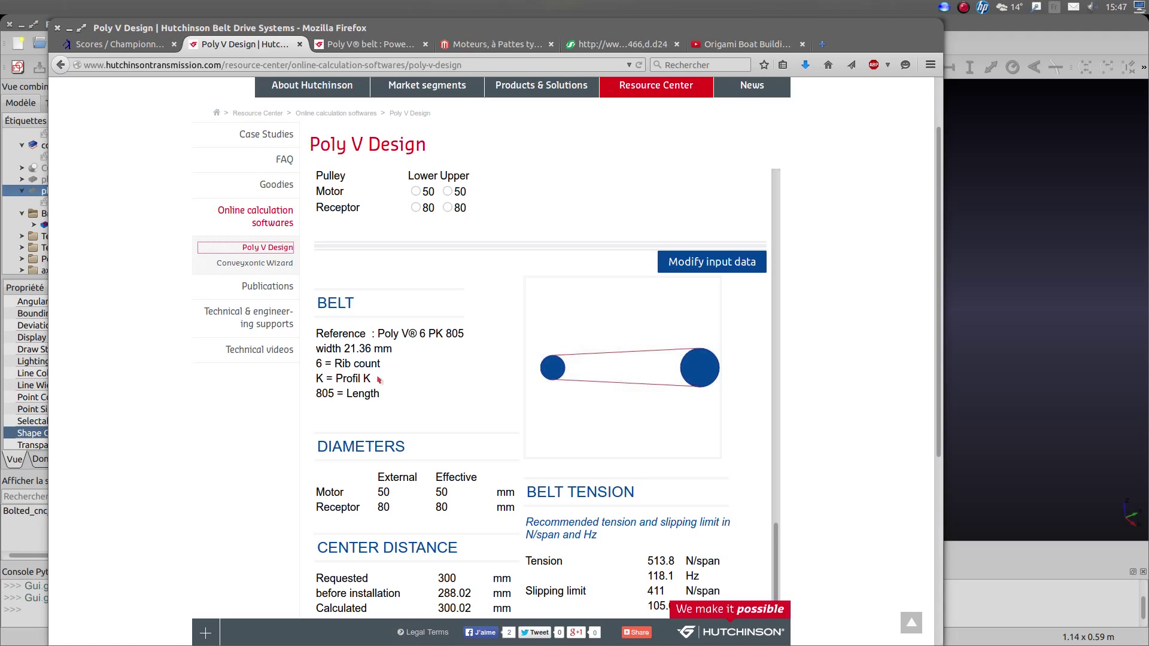
scroll(378, 380, "down", 3)
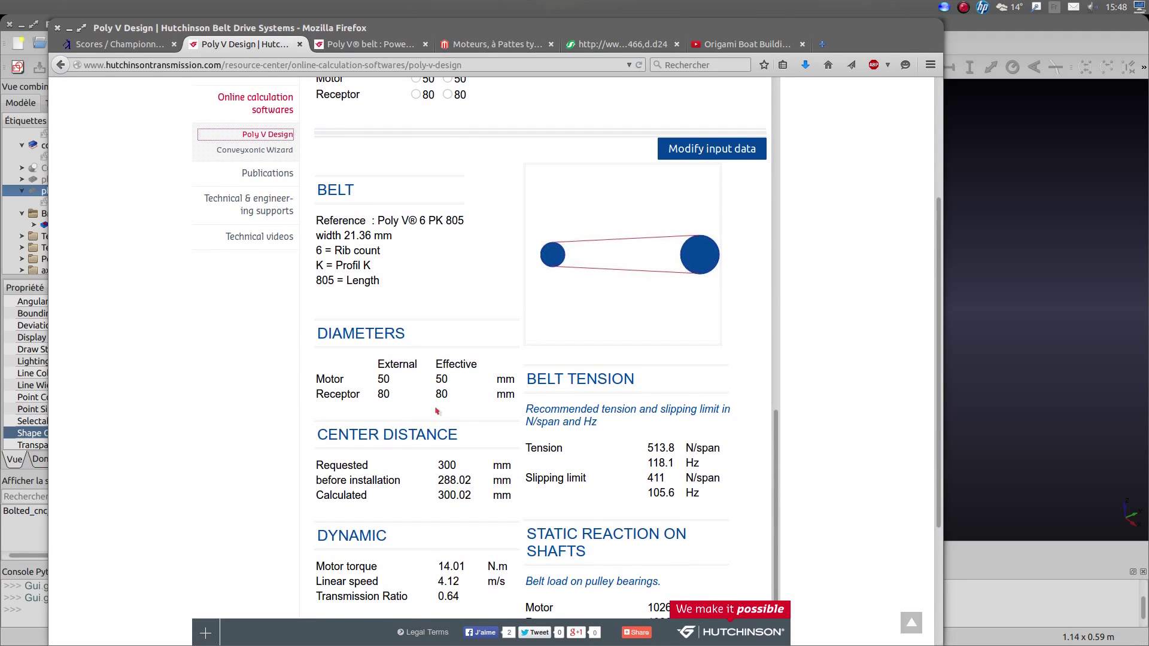
scroll(415, 393, "down", 1)
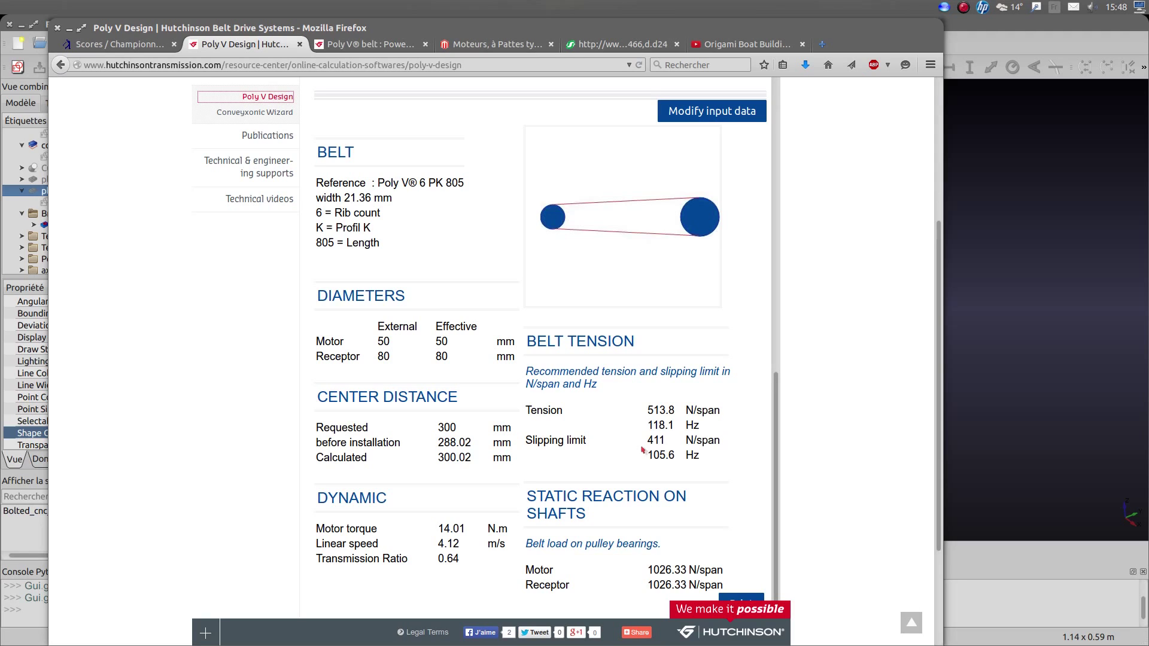
scroll(486, 376, "down", 4)
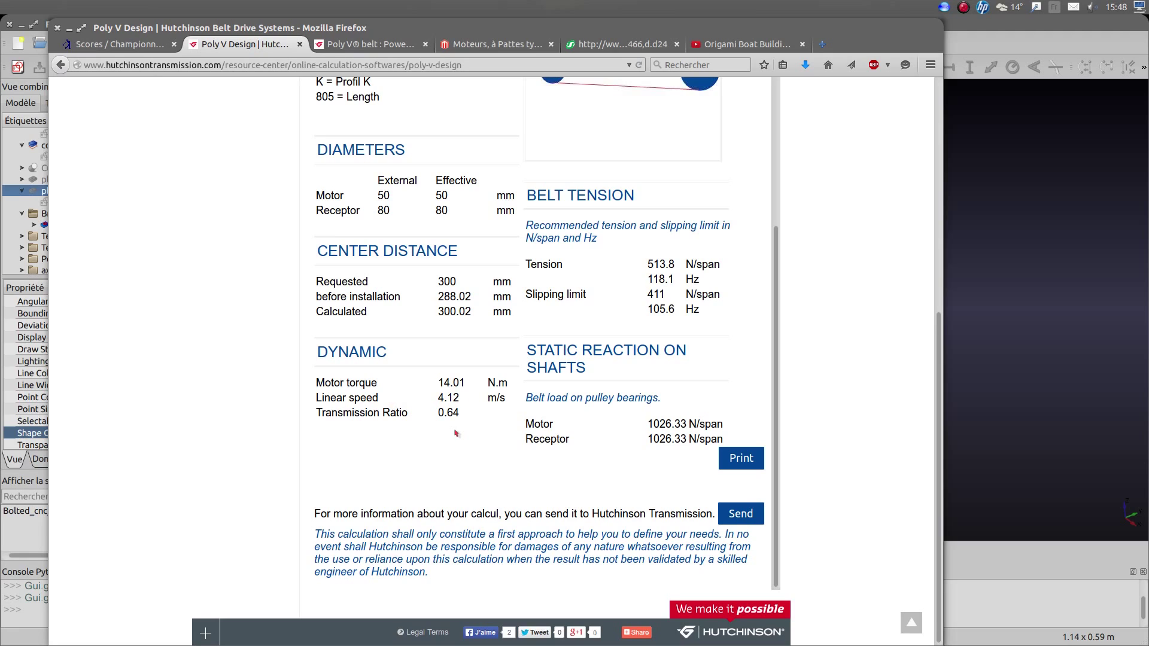
scroll(368, 502, "up", 2)
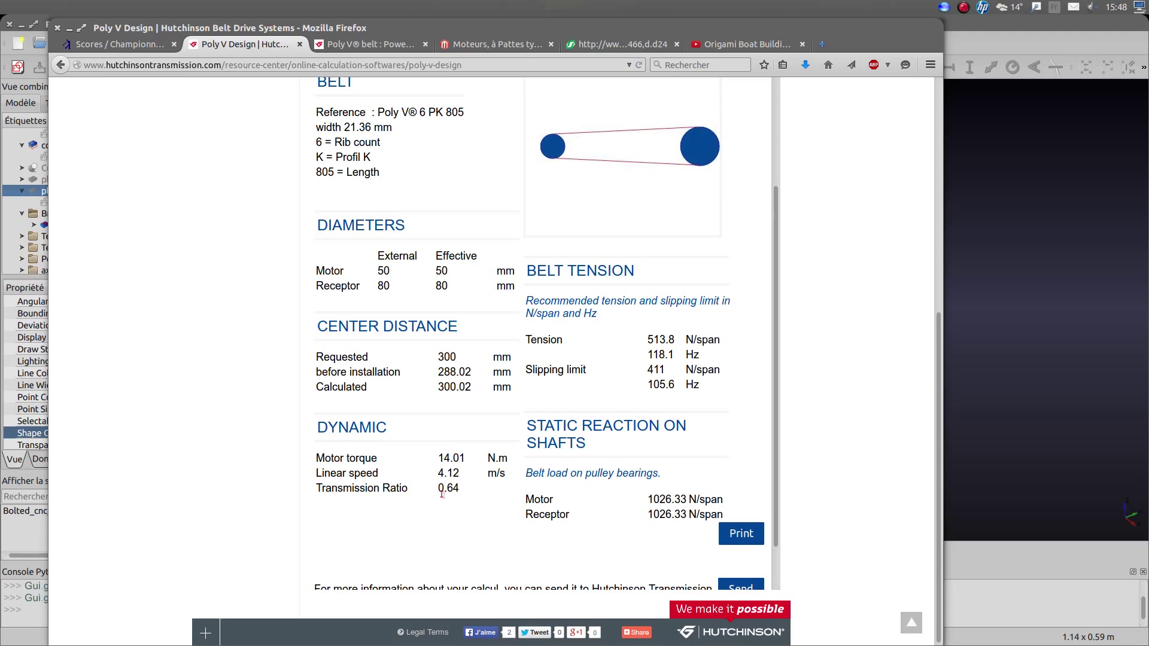
scroll(446, 497, "up", 5)
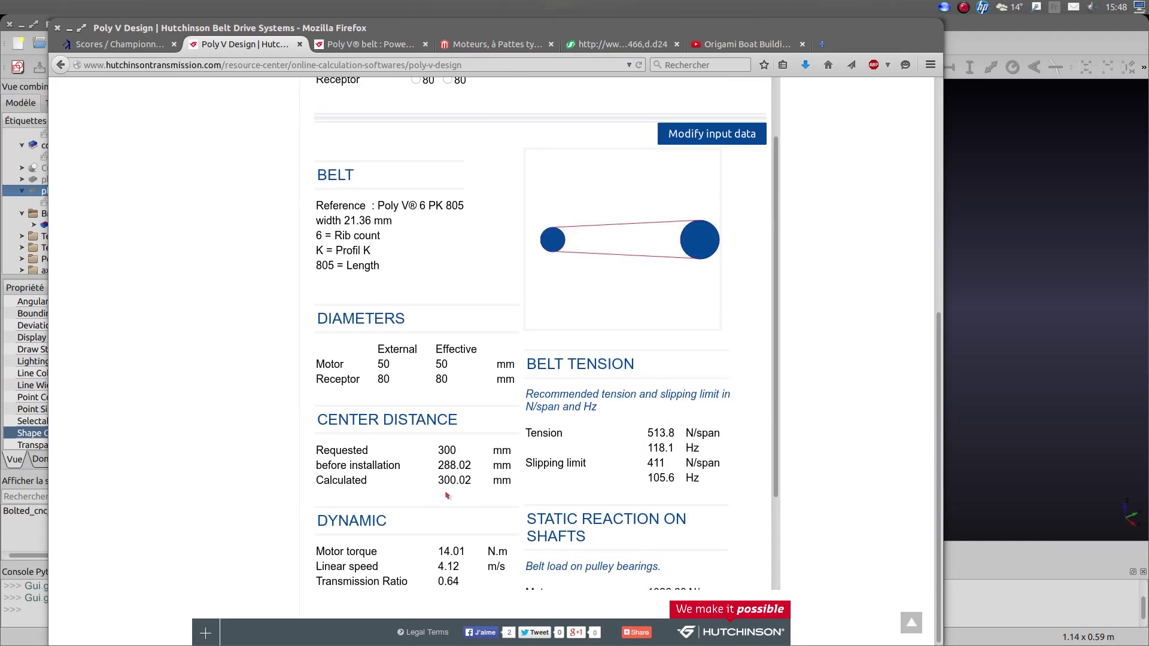
scroll(442, 487, "up", 5)
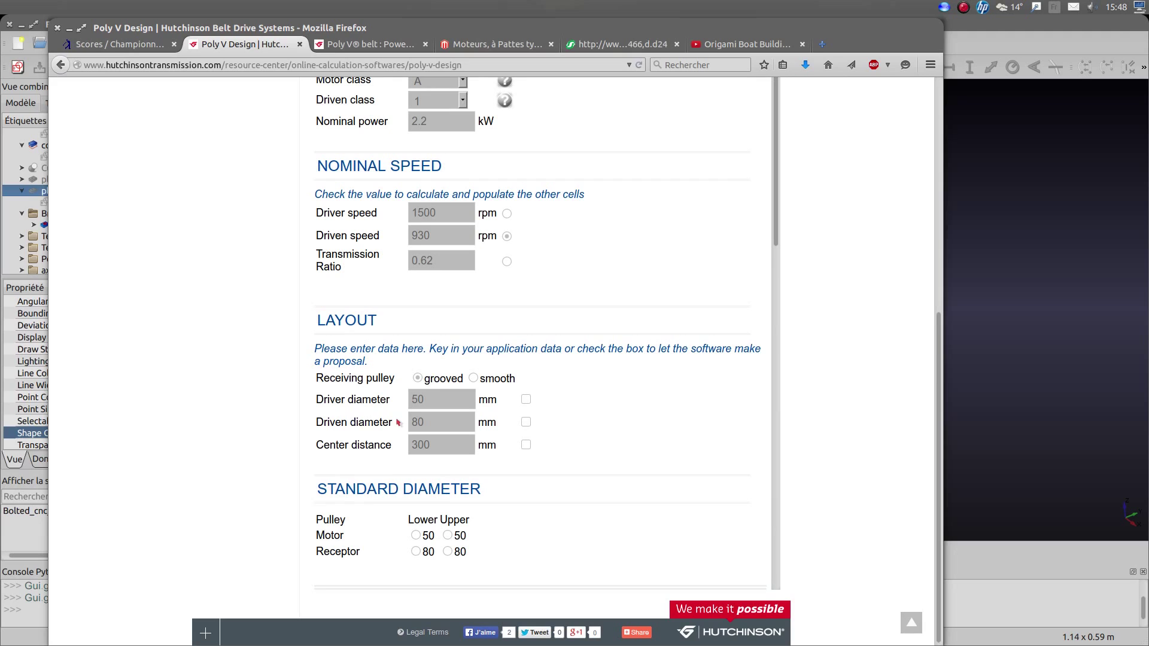
scroll(406, 535, "down", 5)
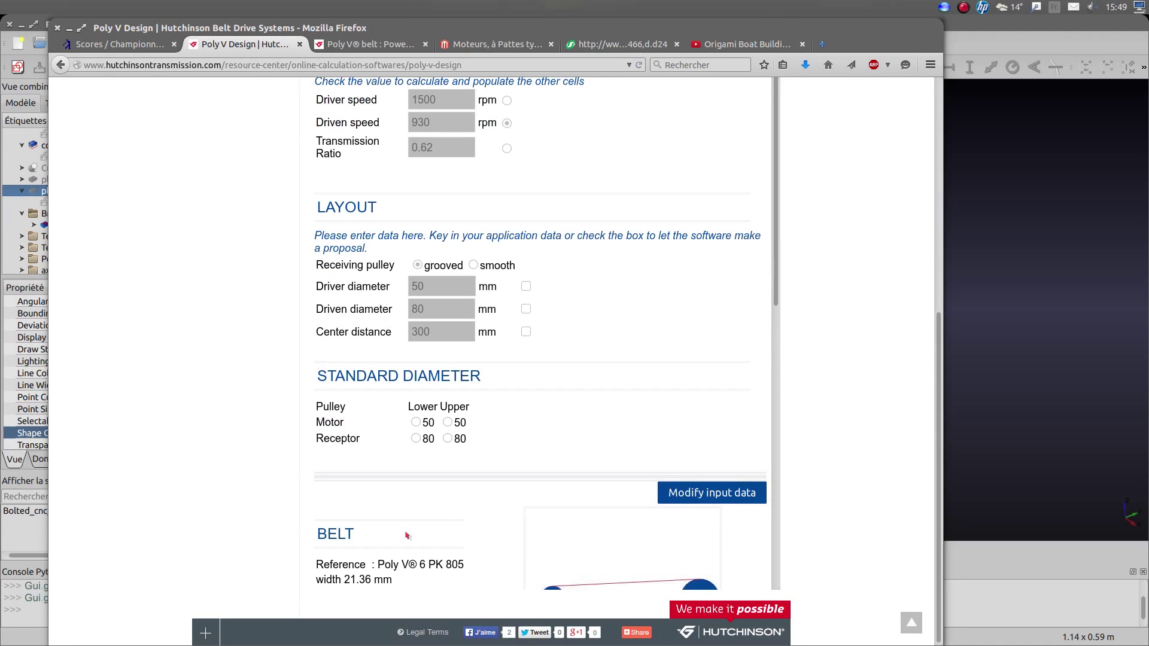
scroll(406, 535, "down", 10)
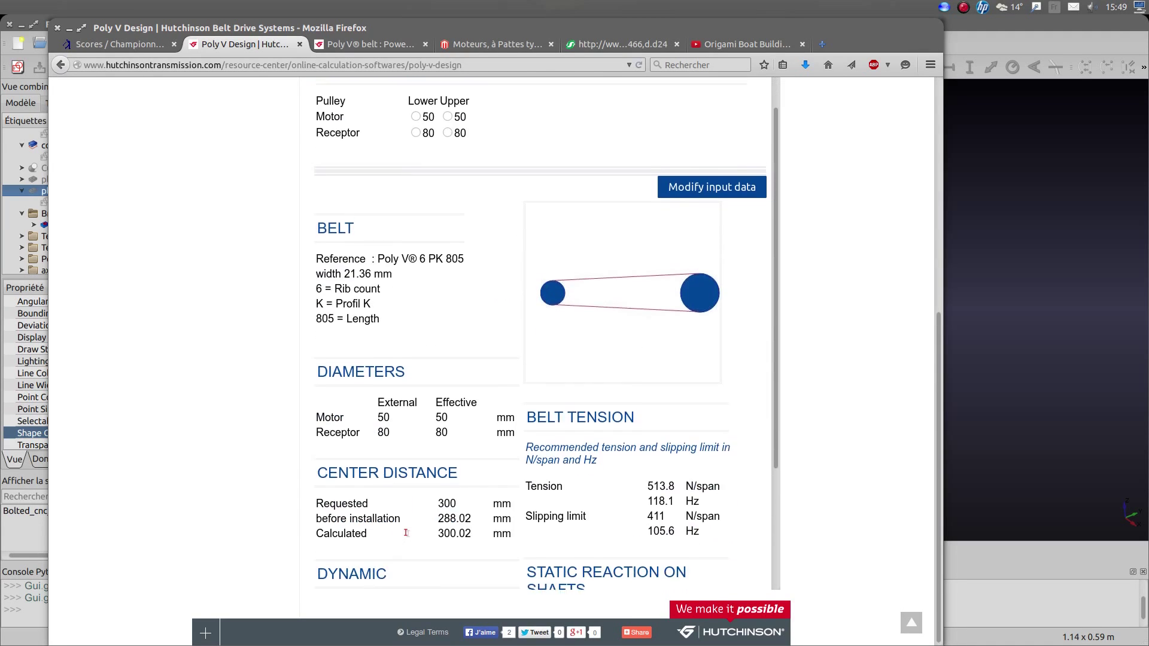
scroll(407, 536, "down", 4)
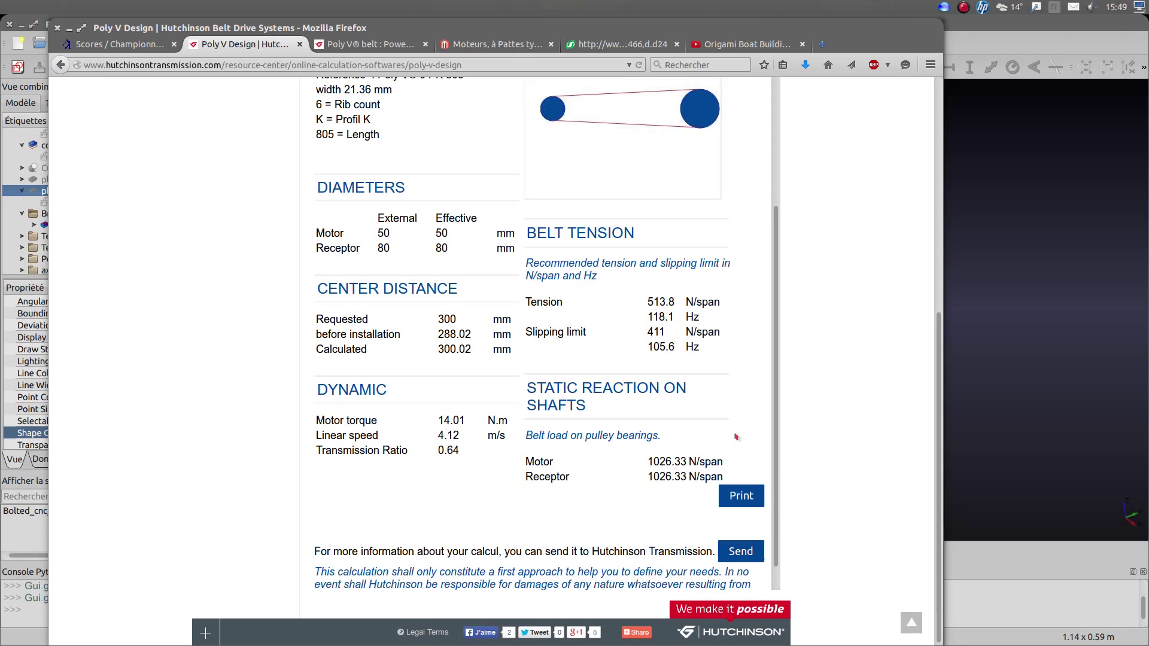
Bring the FreeCAD milling-head assembly window in front of Firefox
left_click(958, 23)
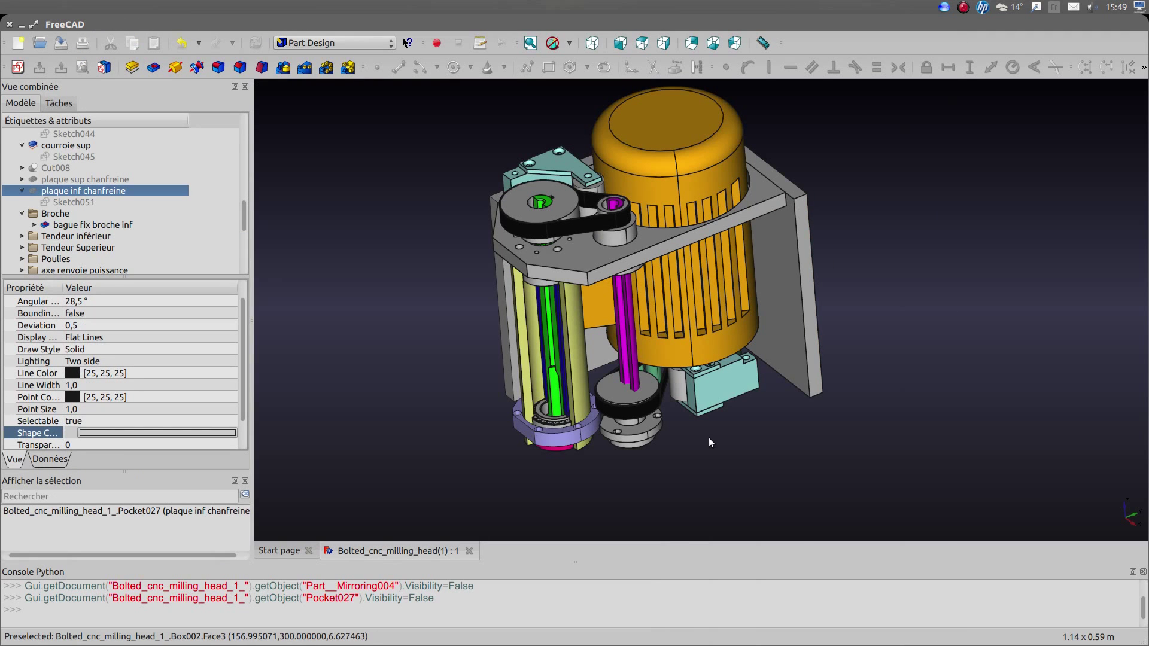
Orbit the milling-head assembly toward a frontal view of the motor-to-spindle belt
mouse_move(705, 430)
left_mouse_down()
mouse_move(739, 398)
mouse_move(713, 362)
mouse_move(709, 419)
mouse_move(694, 431)
mouse_move(618, 420)
mouse_move(755, 447)
mouse_move(717, 424)
left_mouse_up()
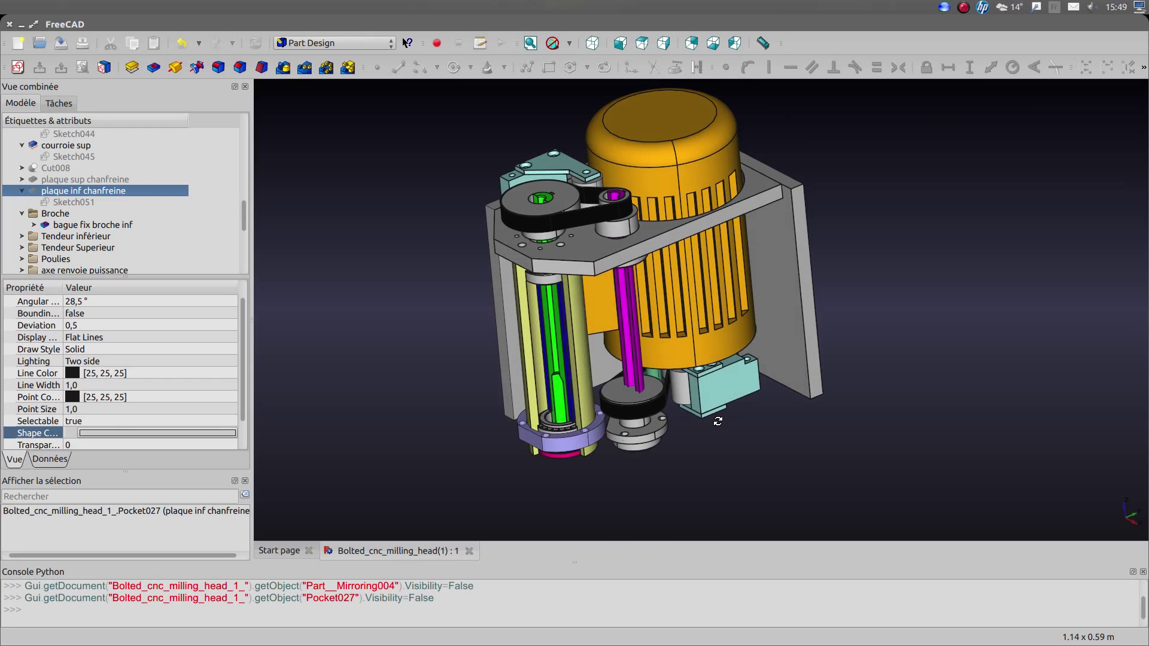